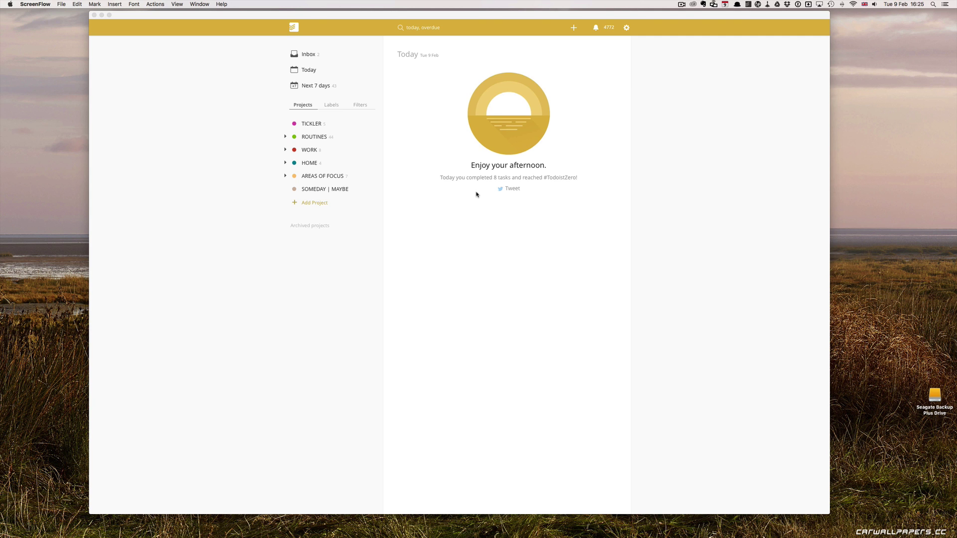
# Bring Todoist forward and add a new project called 'Marketing Plan Presentation'
pyautogui.click(321, 206)
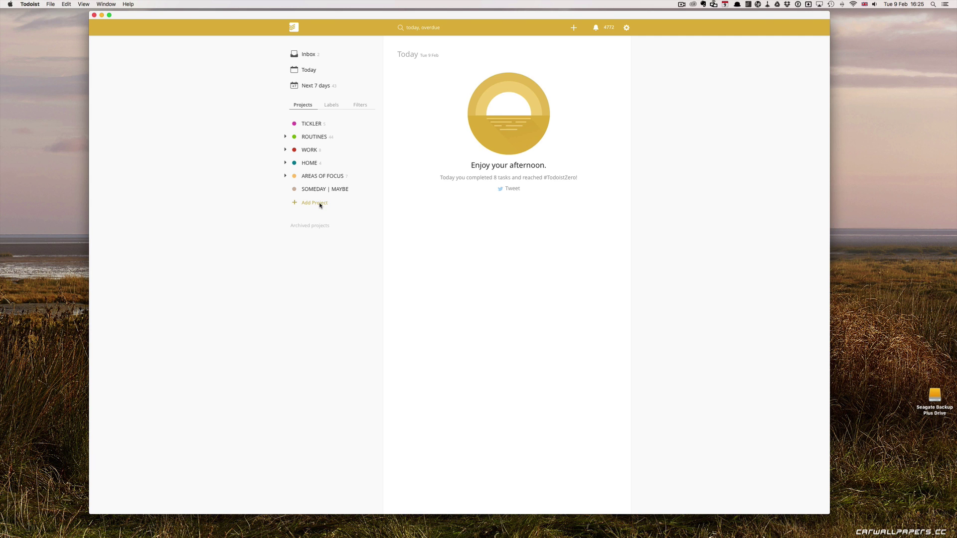
pyautogui.click(314, 202)
pyautogui.write('Marketing')
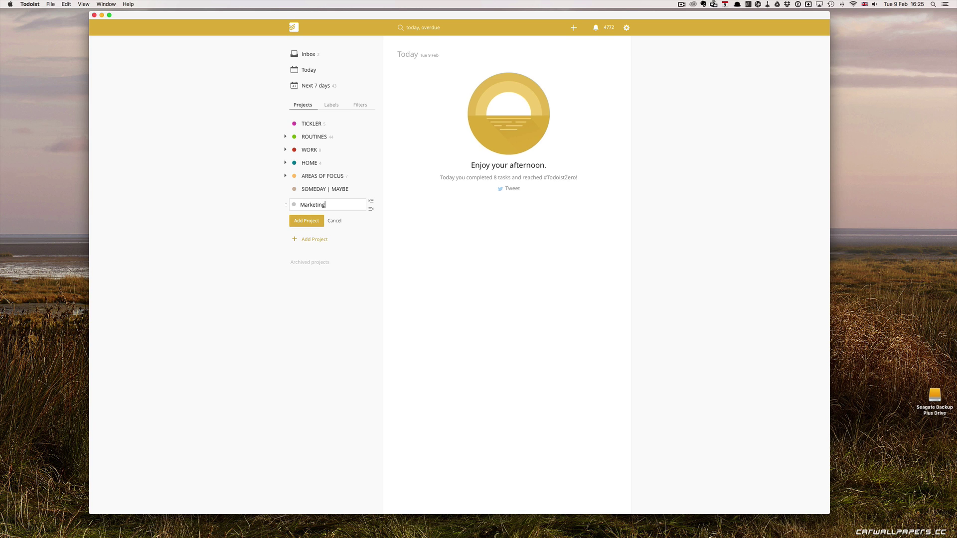
pyautogui.write(' Plan Present')
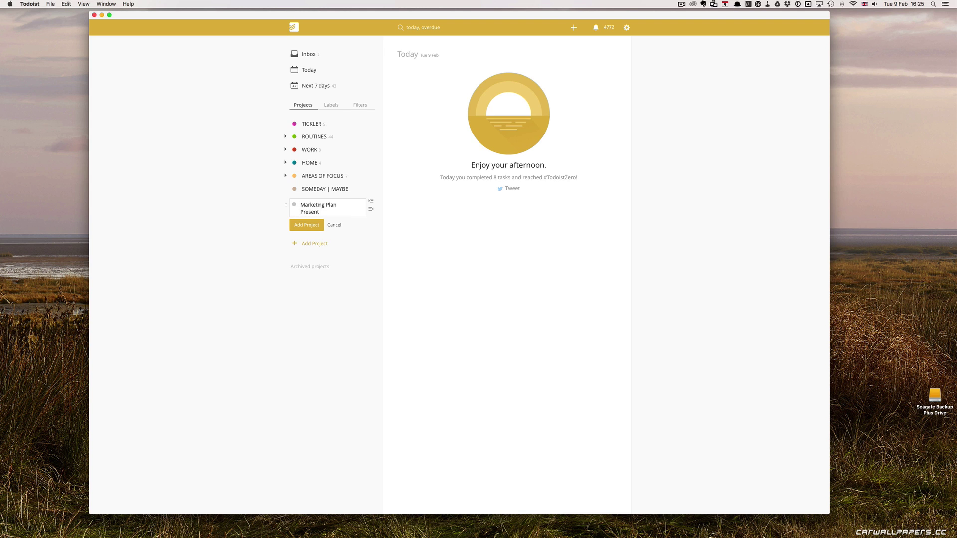
pyautogui.write('ation')
pyautogui.press('Return')
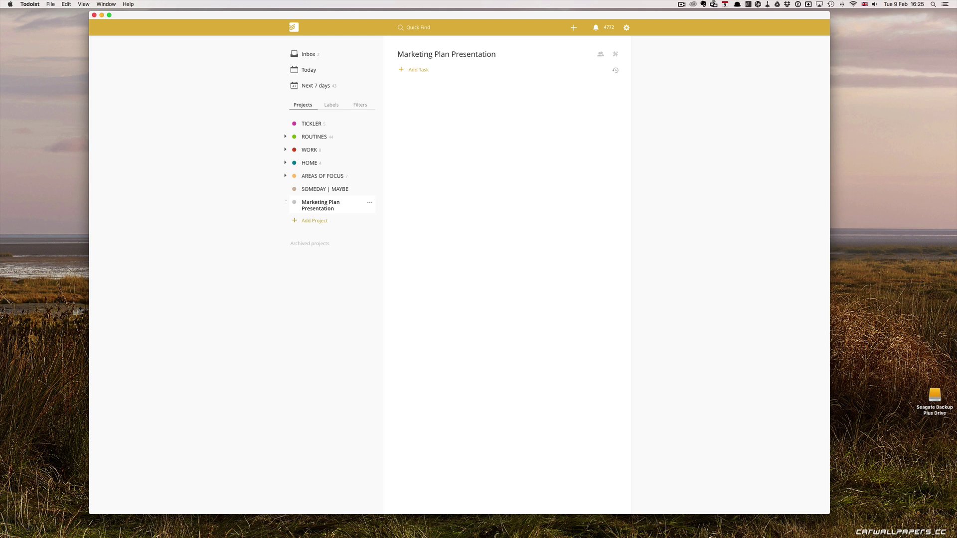
# Add tasks 'Collect data for presentation' and 'Plan out presentation', each tagged with the thinking label
pyautogui.click(416, 69)
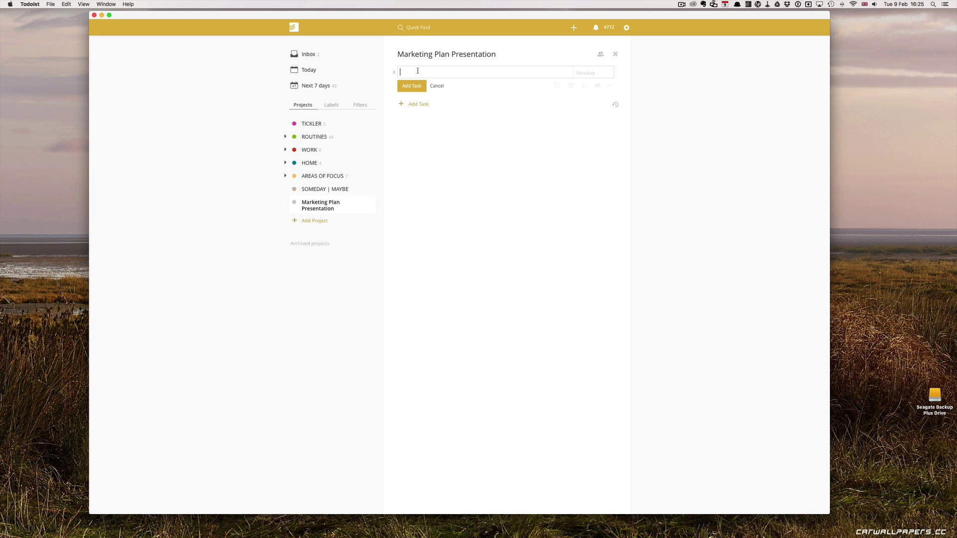
pyautogui.write('Collect data for presentation @')
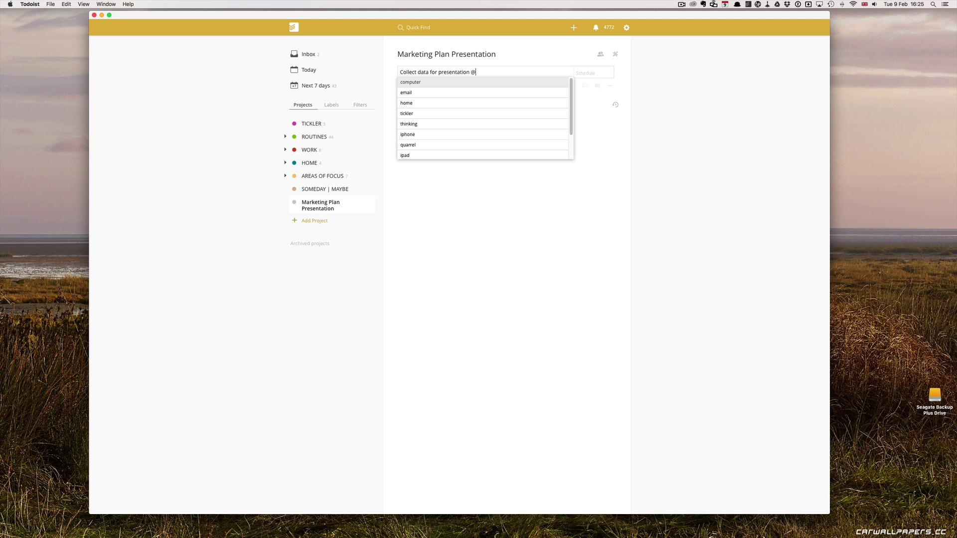
pyautogui.click(412, 124)
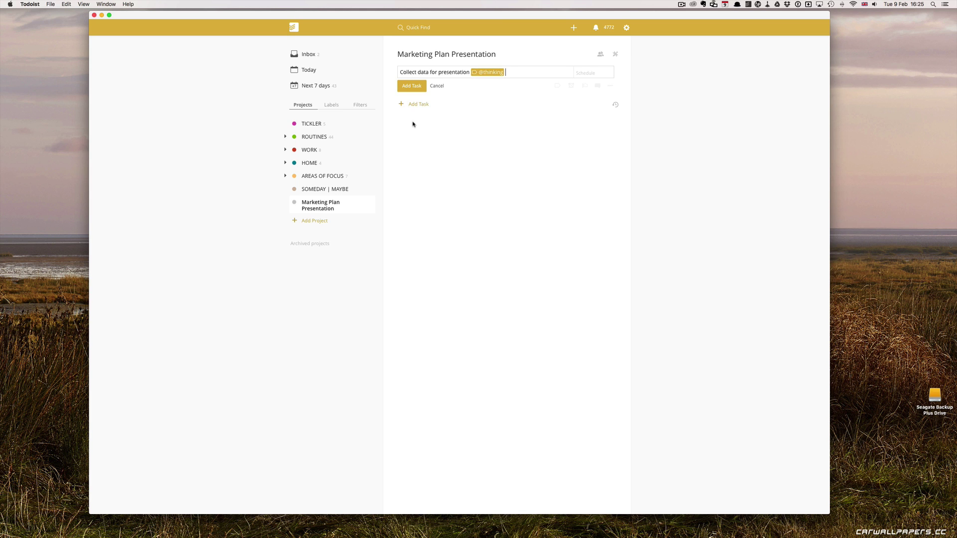
pyautogui.click(417, 86)
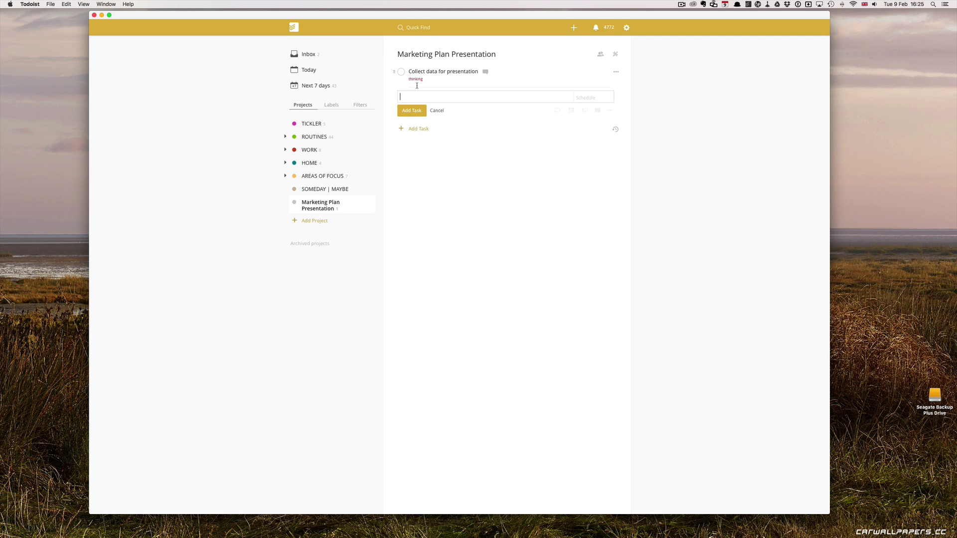
pyautogui.write('Plan out presentation @th')
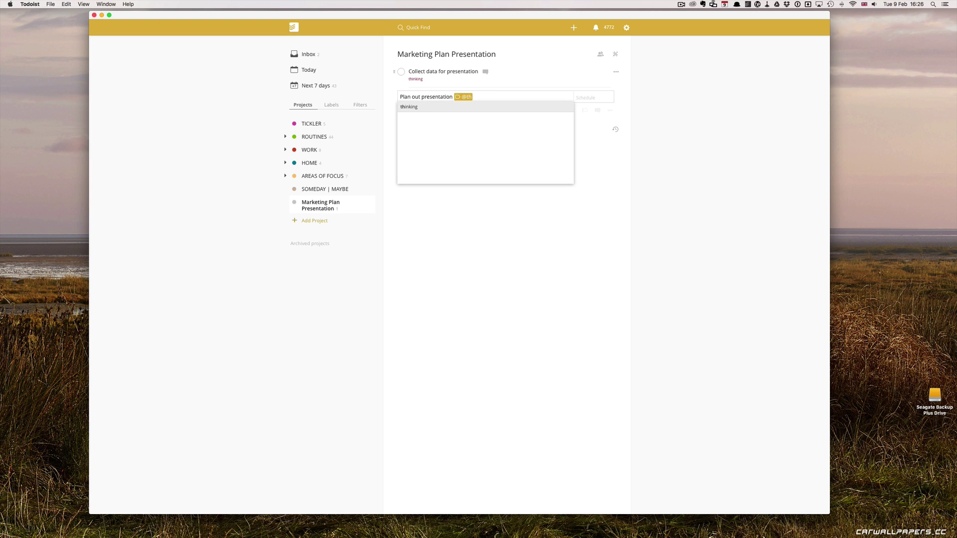
pyautogui.click(411, 107)
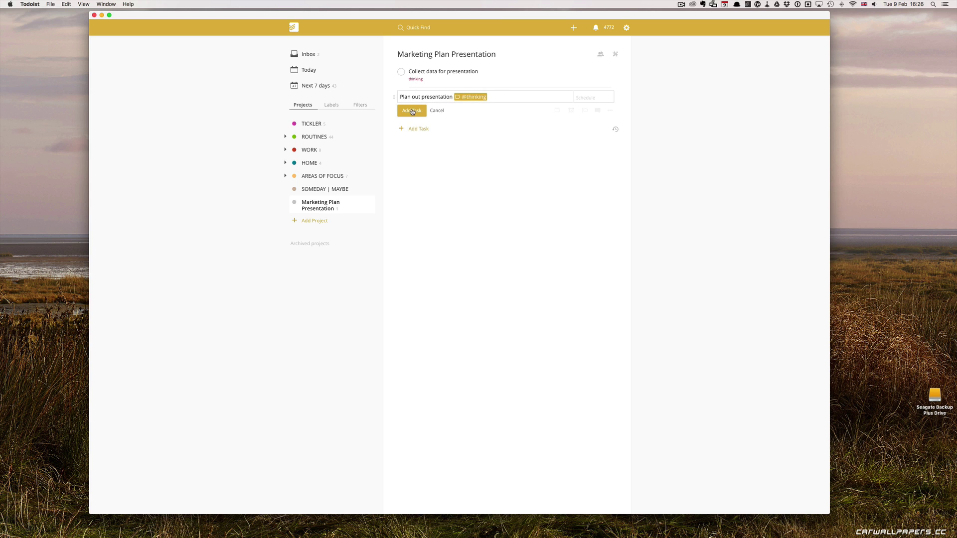
pyautogui.click(411, 110)
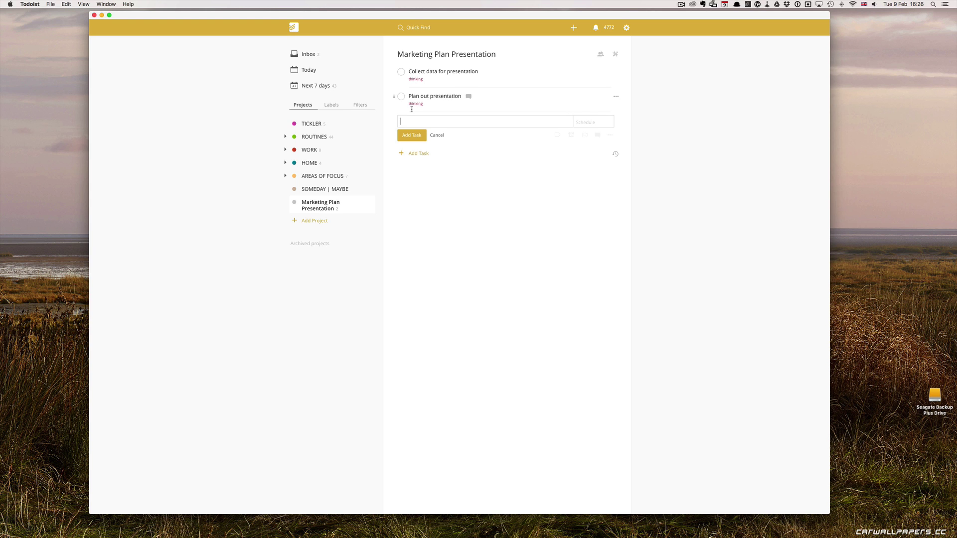
# Schedule 'Plan out presentation' to recur every day using 'ev day'
pyautogui.click(460, 95)
pyautogui.click(583, 97)
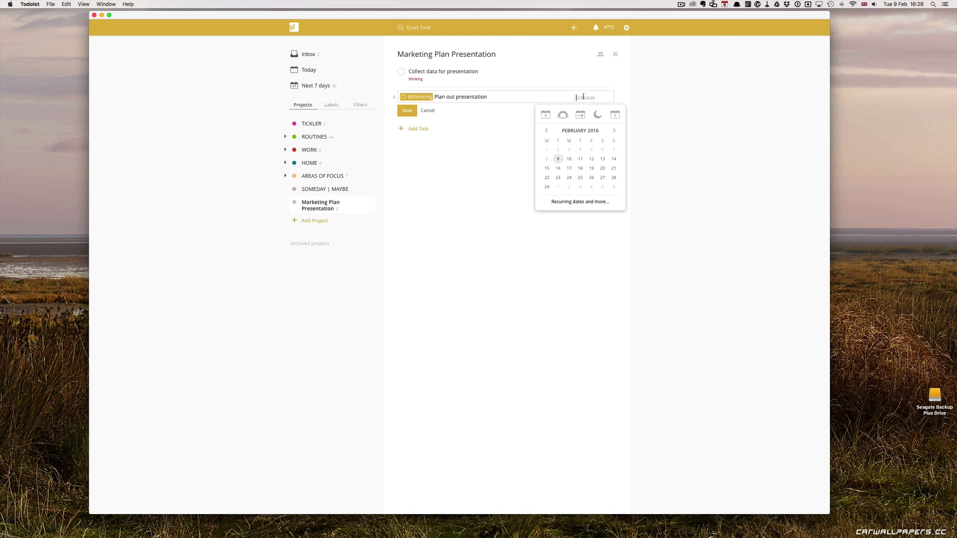
pyautogui.write('@v da')
pyautogui.press('BackSpace')
pyautogui.press('BackSpace')
pyautogui.press('BackSpace')
pyautogui.press('BackSpace')
pyautogui.press('BackSpace')
pyautogui.write('ev day')
pyautogui.press('Return')
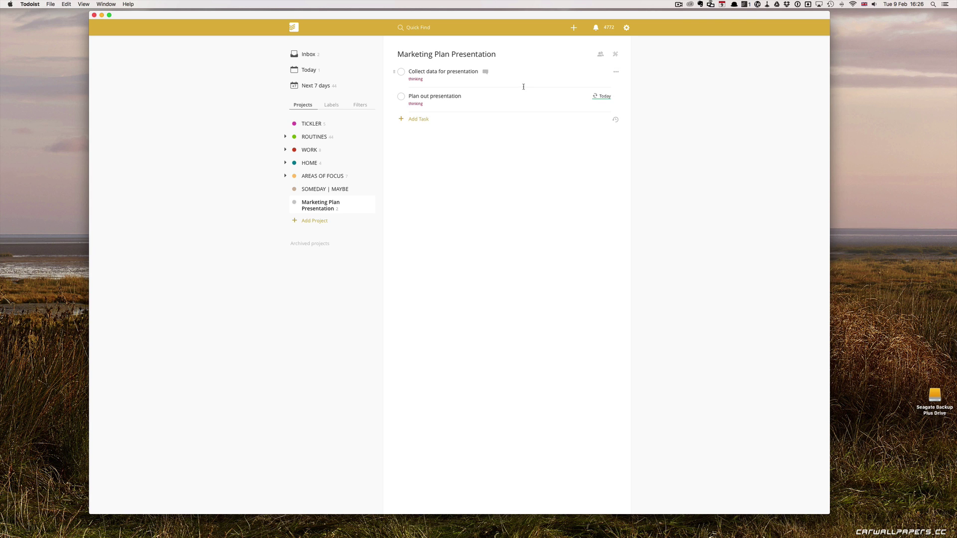
# Rename the task to 'Plan out presentation [DWD]' and save it
pyautogui.doubleClick(462, 97)
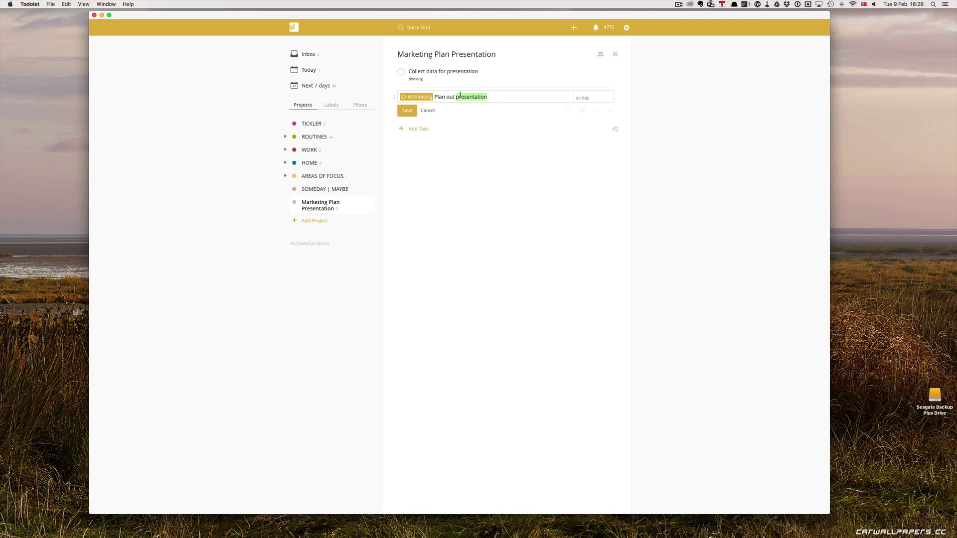
pyautogui.click(488, 97)
pyautogui.write('[DWD]')
pyautogui.click(407, 110)
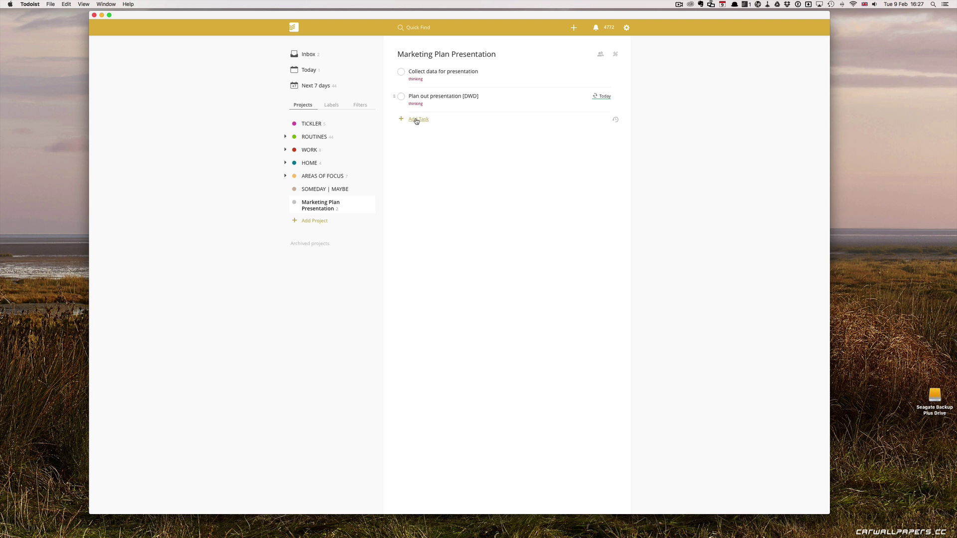
# Add task 'Prepare presentation file [DWD]' scheduled 'ev day from 16 feb', then verify its recurrence
pyautogui.click(416, 119)
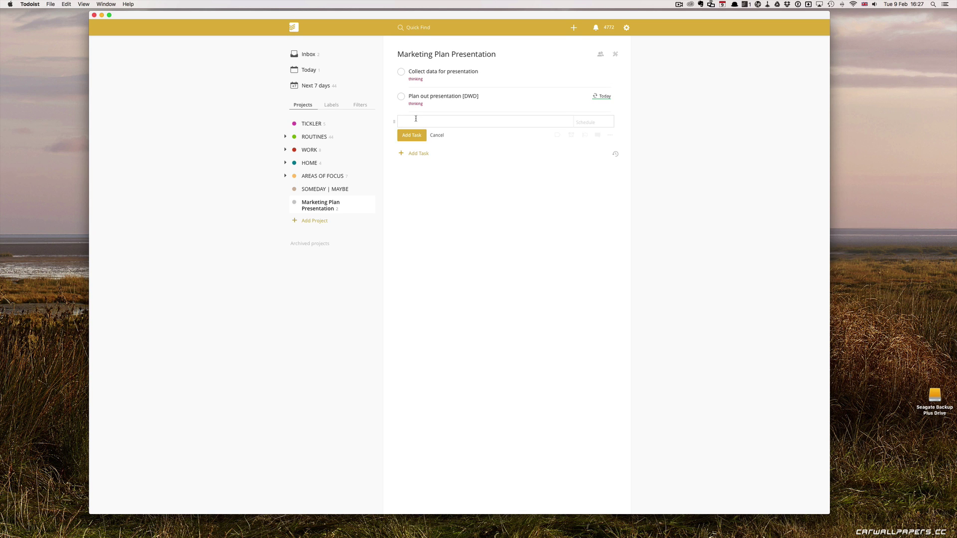
pyautogui.write('Prepare present')
pyautogui.write('ation file [DWD')
pyautogui.click(591, 124)
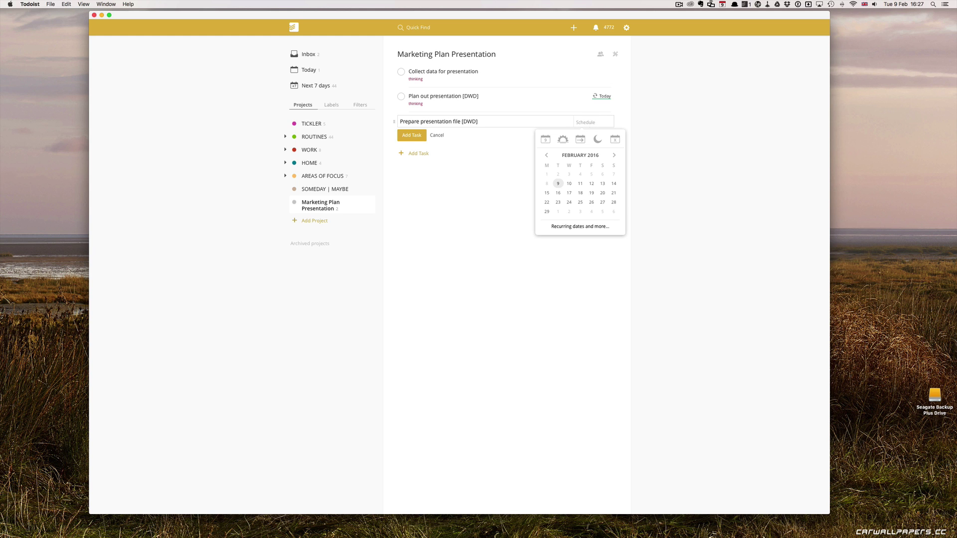
pyautogui.write('ev day from 16 feb')
pyautogui.press('Return')
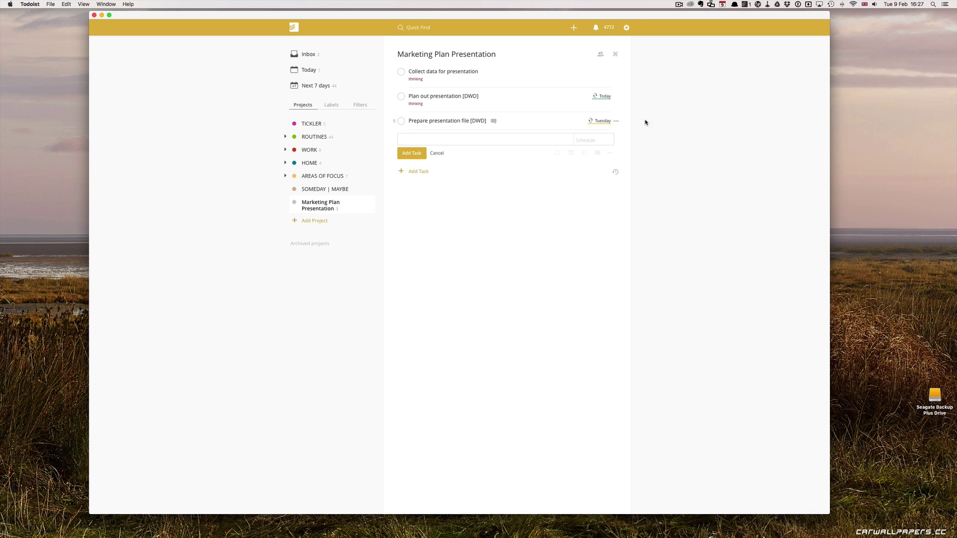
pyautogui.moveTo(606, 118)
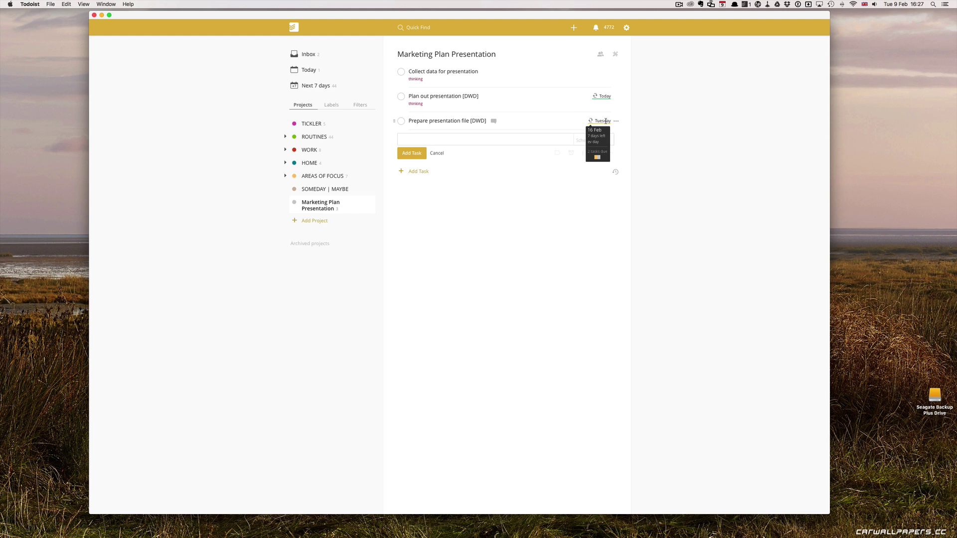
pyautogui.click(605, 121)
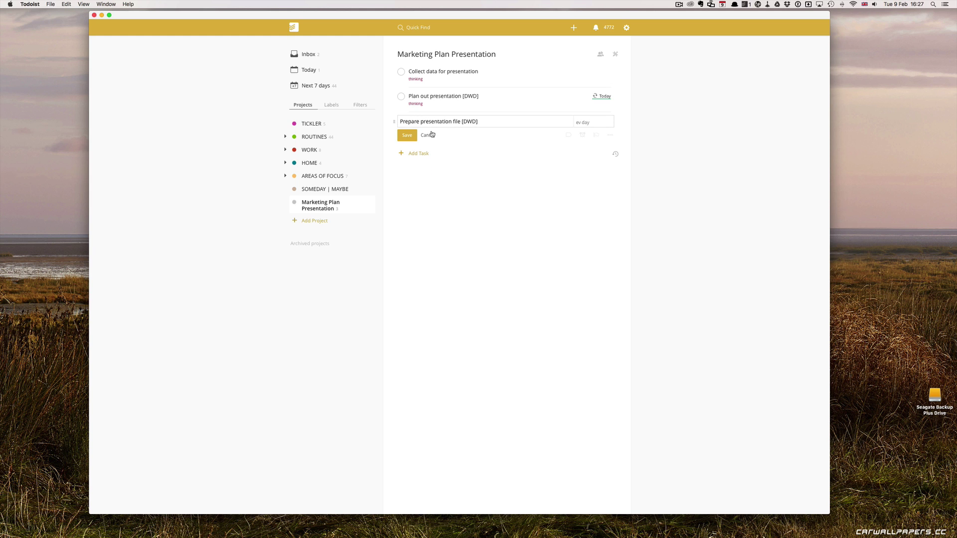
pyautogui.click(407, 135)
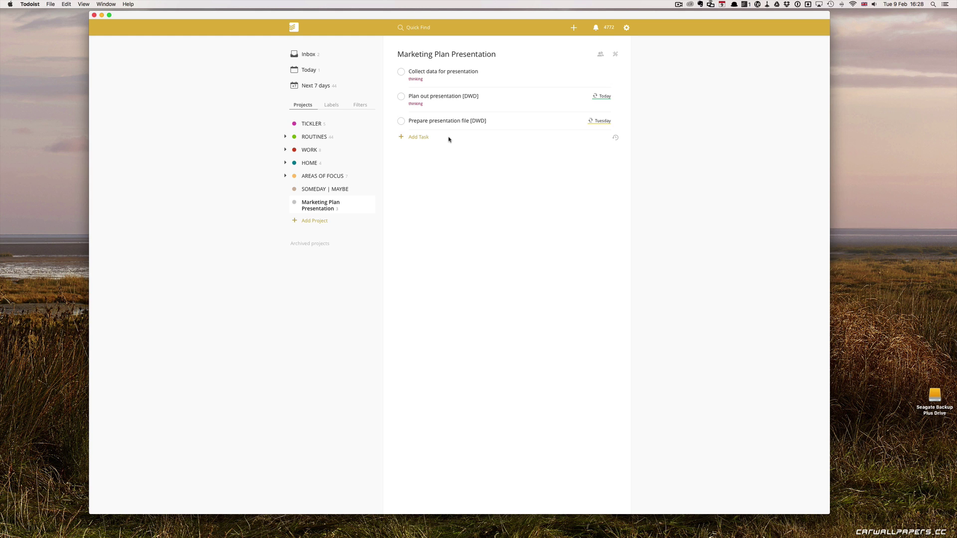
# Create project 'Thing to add' and indent it under Marketing Plan Presentation
pyautogui.moveTo(371, 209)
pyautogui.click(319, 221)
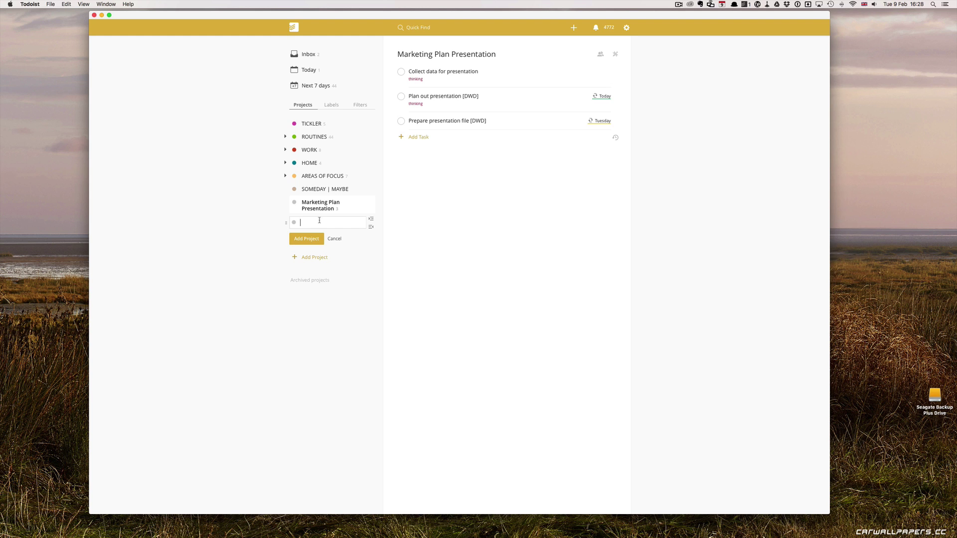
pyautogui.write('Thing to add')
pyautogui.click(304, 239)
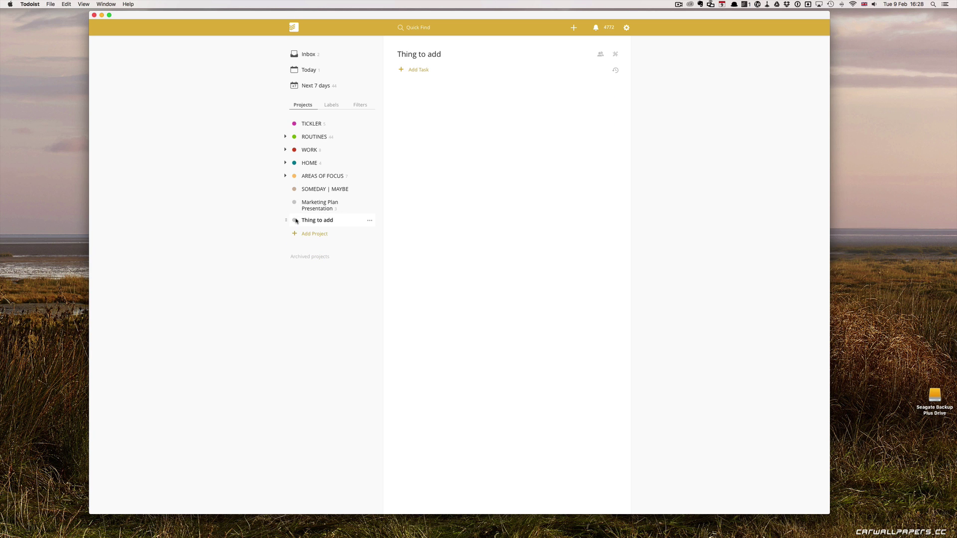
pyautogui.moveTo(287, 219); pyautogui.dragTo(300, 220)
# Create project 'Things to discuss' and indent it as a Marketing Plan Presentation sub-project
pyautogui.click(318, 236)
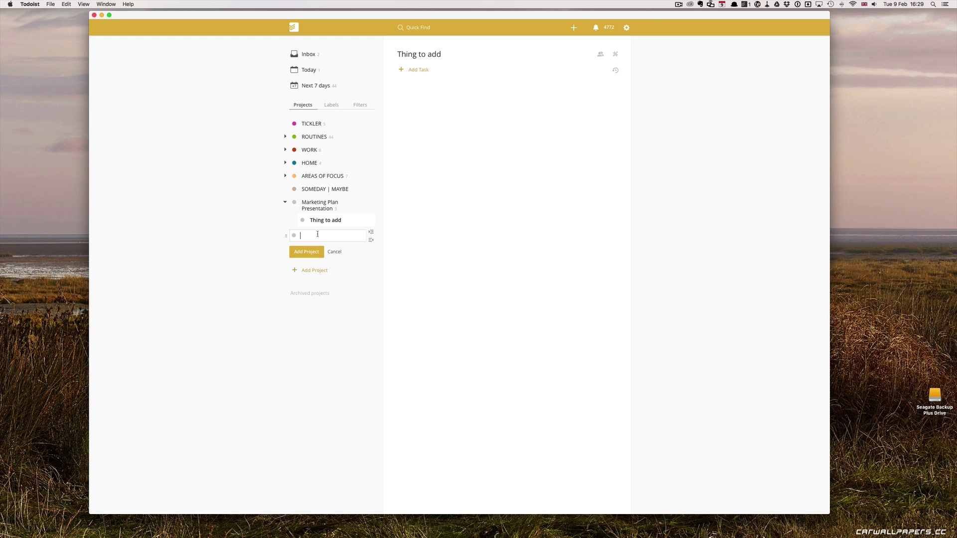
pyautogui.write('Things to discuss')
pyautogui.click(309, 254)
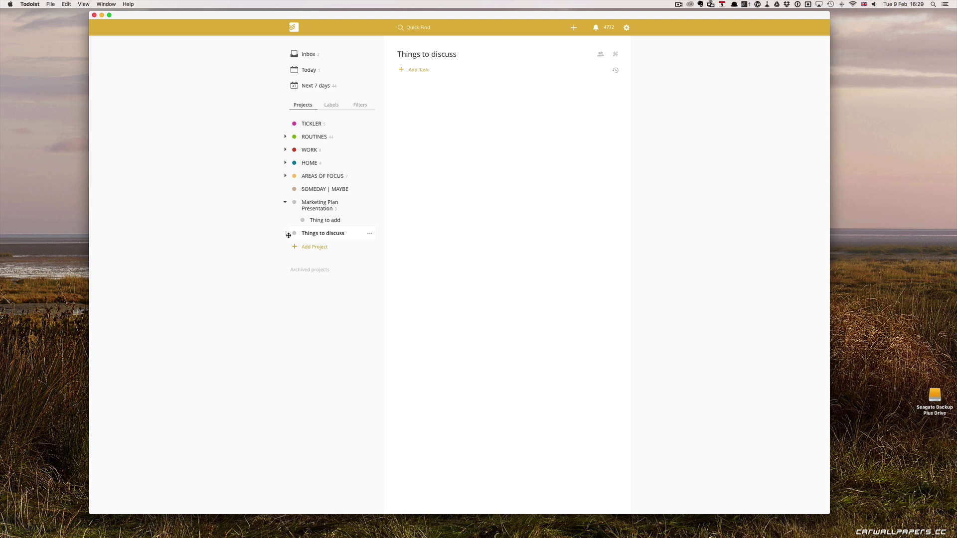
pyautogui.moveTo(287, 235); pyautogui.dragTo(310, 232)
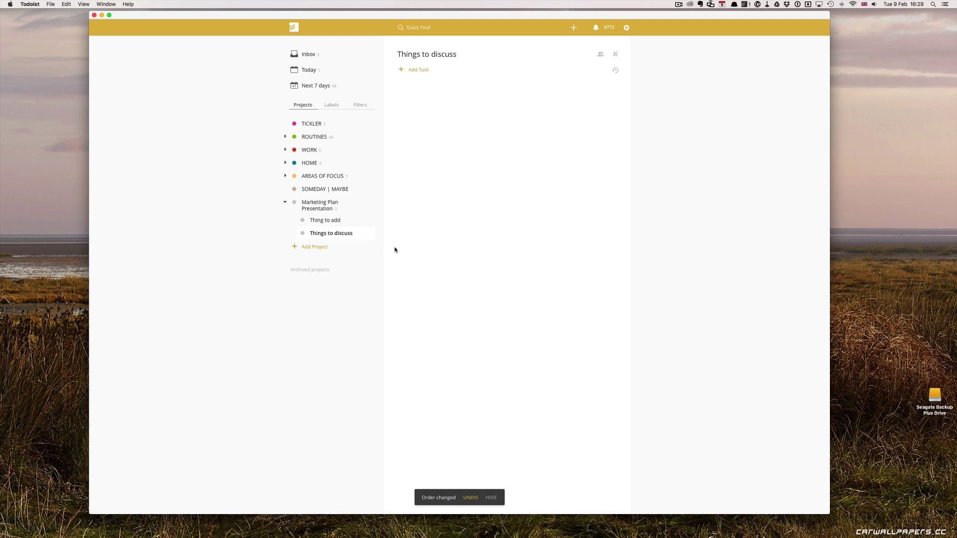
# Complete the 'Re-record episode 12' Inbox task, then reopen Marketing Plan Presentation
pyautogui.click(334, 207)
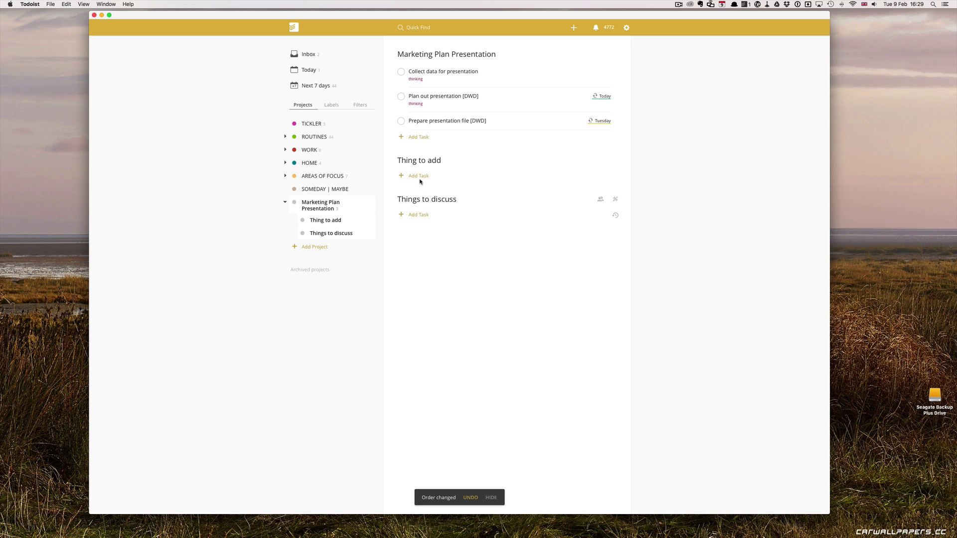
pyautogui.click(312, 59)
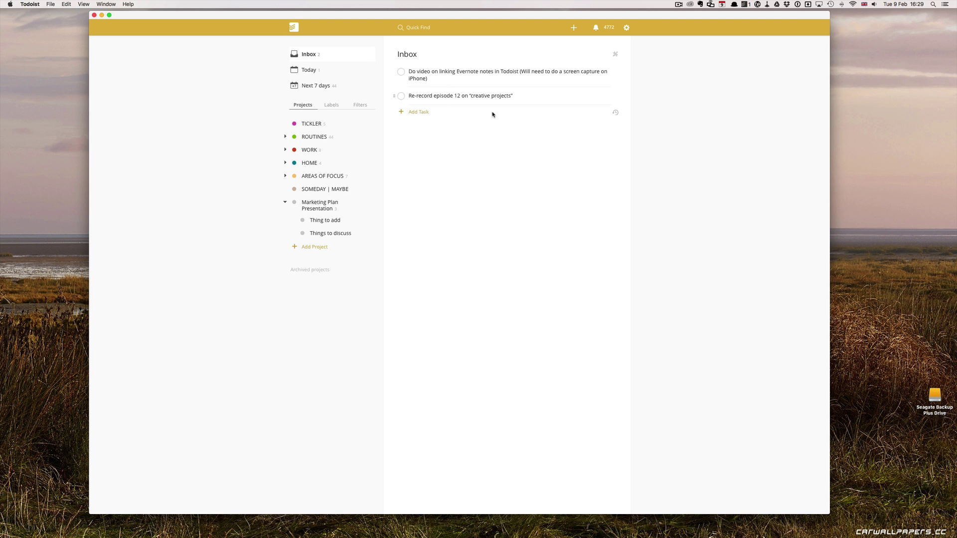
pyautogui.click(401, 96)
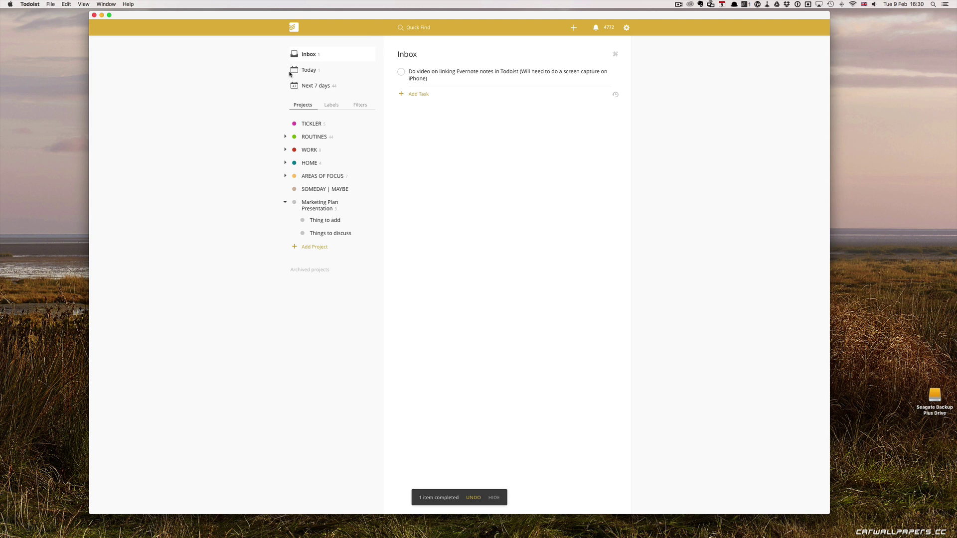
pyautogui.click(320, 203)
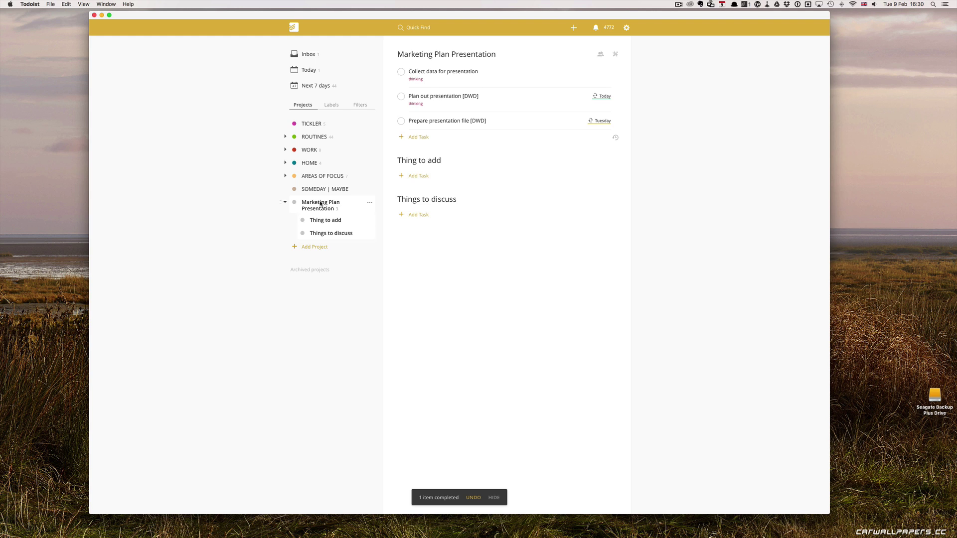